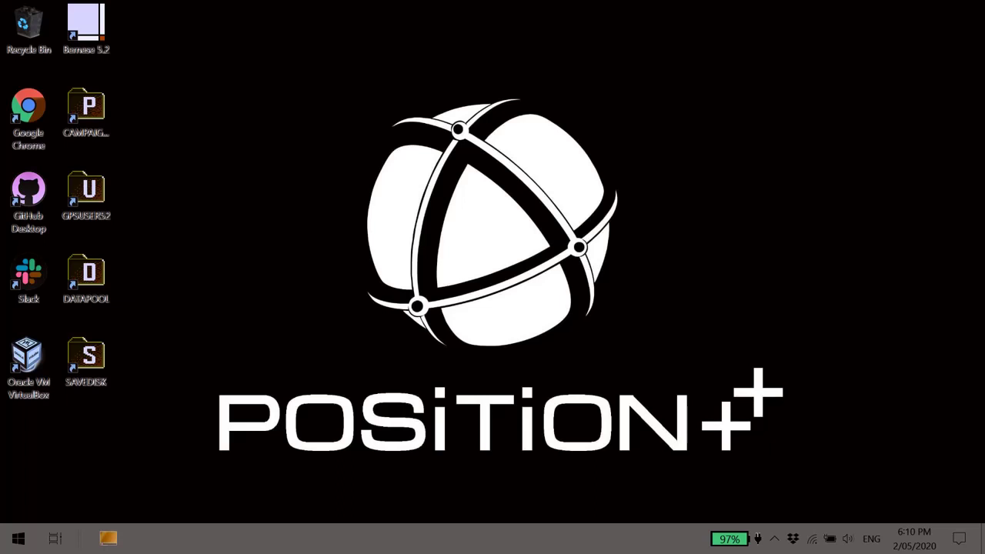
# - Open a maximized File Explorer at C:\Bernese\BERN52 and enter its GPS folder
pyautogui.press('super+e')
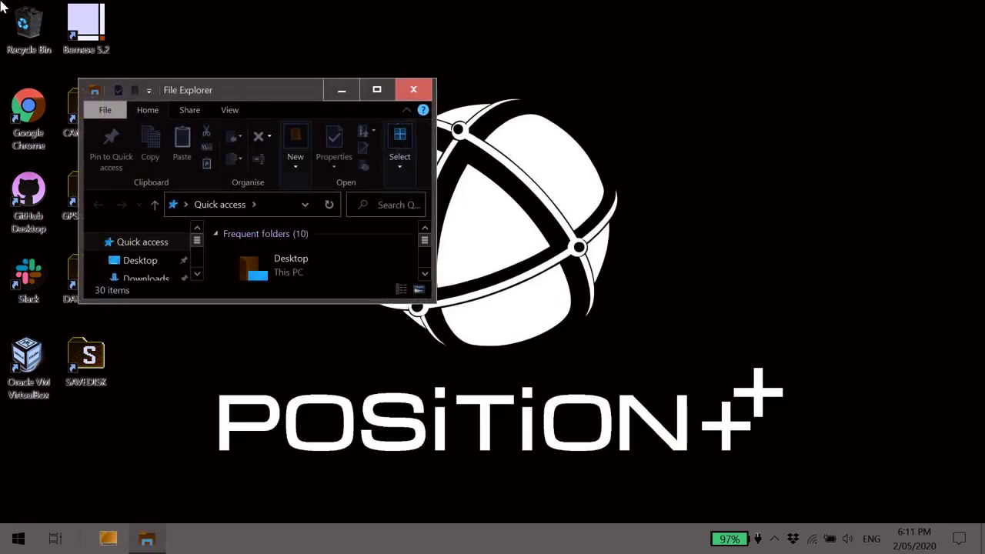
pyautogui.doubleClick(242, 93)
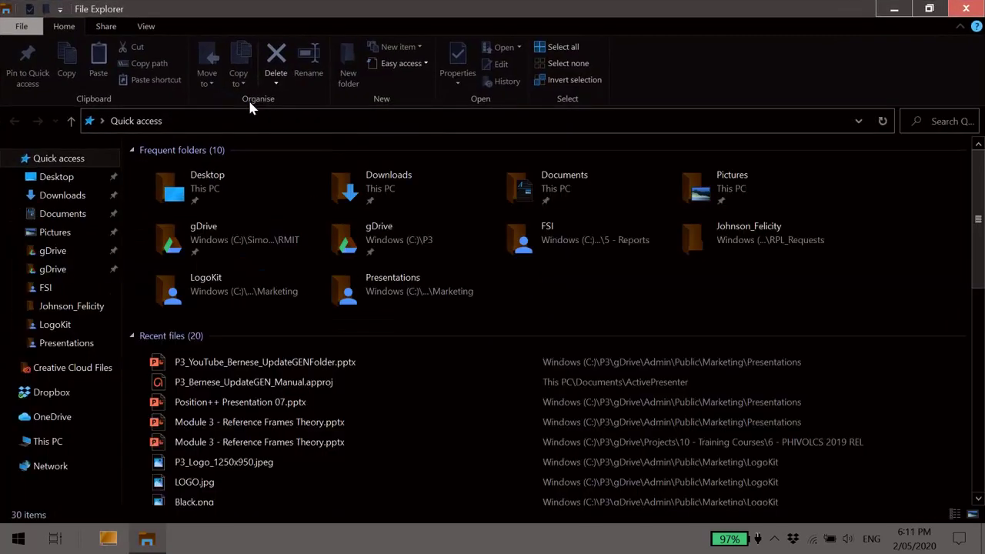
pyautogui.hotkey('alt', 'd')
pyautogui.write('c:\\')
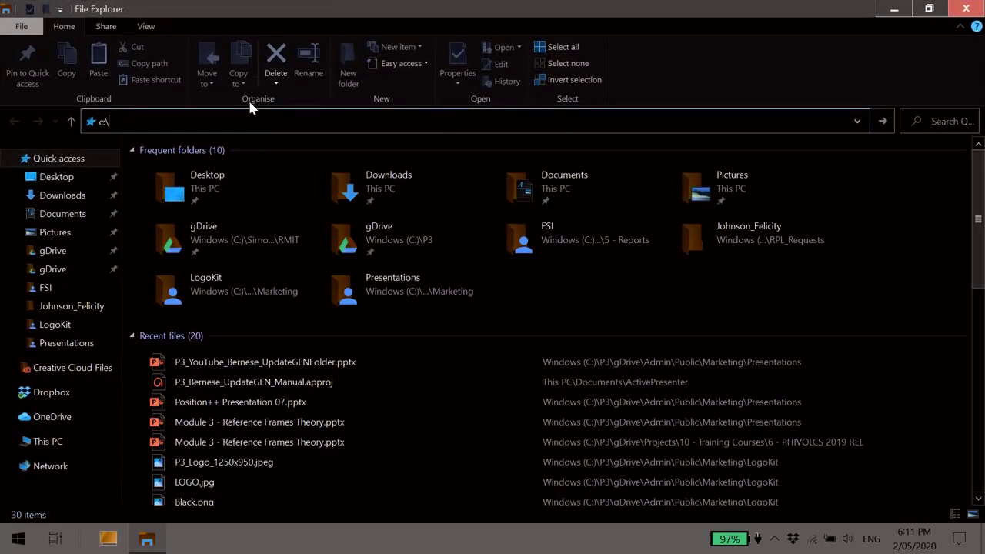
pyautogui.write('ber')
pyautogui.press('Down')
pyautogui.press('Down')
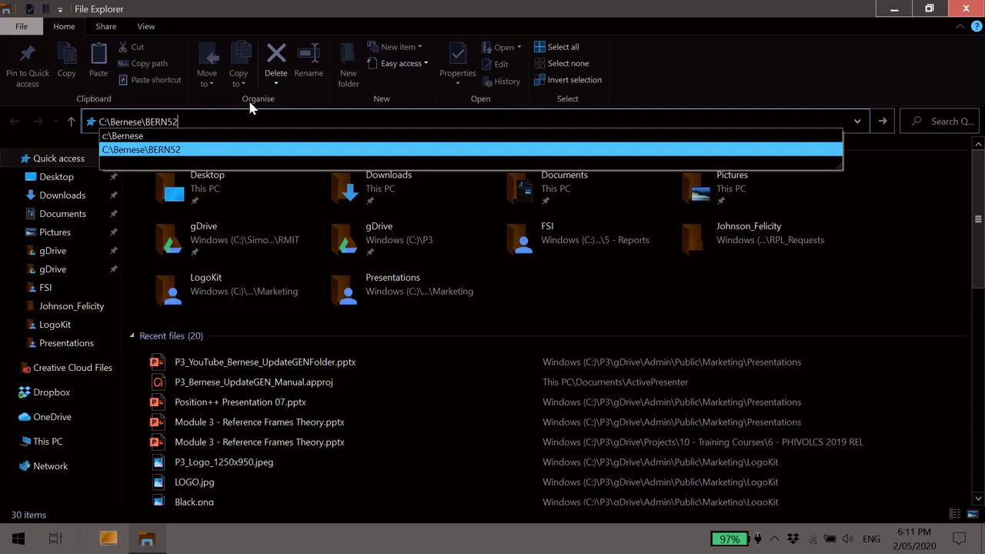
pyautogui.press('Return')
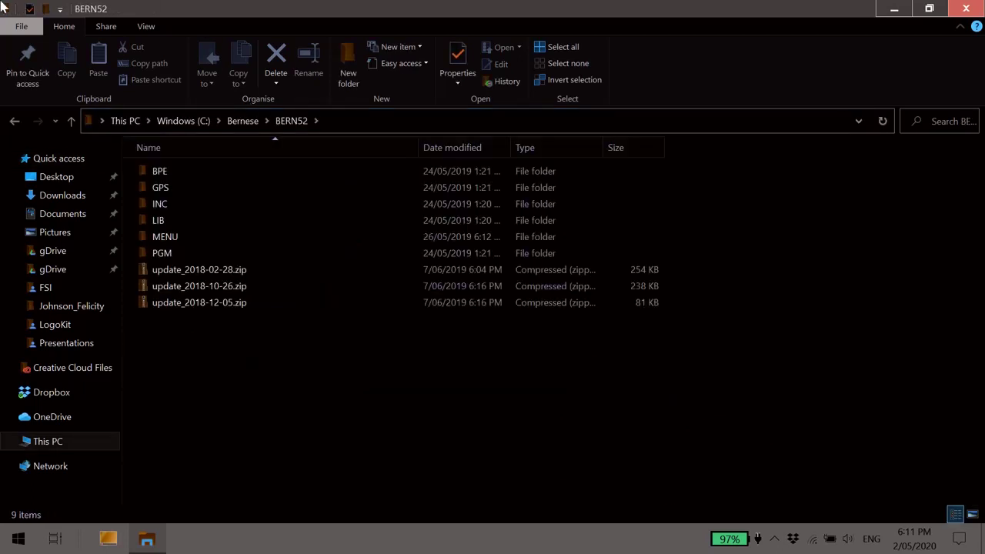
pyautogui.doubleClick(171, 186)
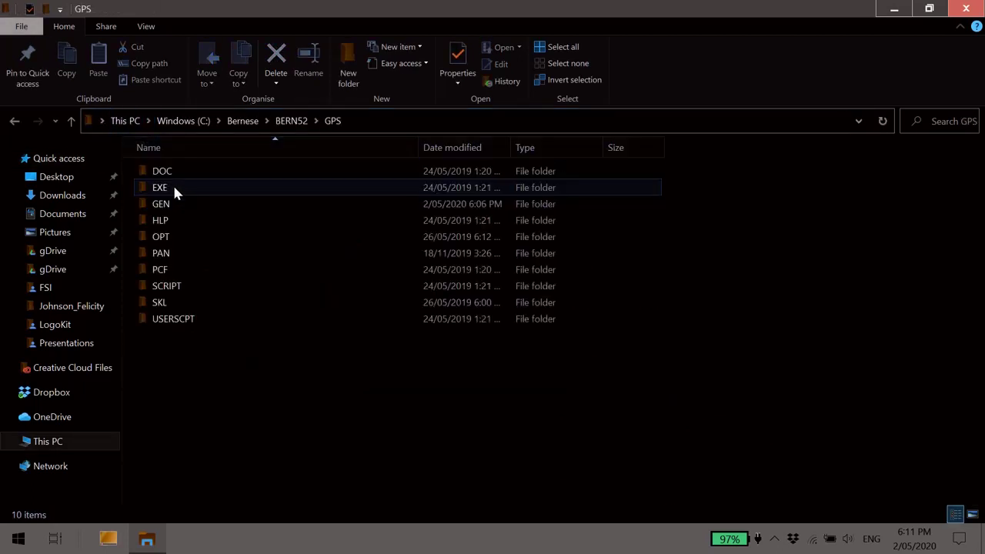
pyautogui.doubleClick(174, 204)
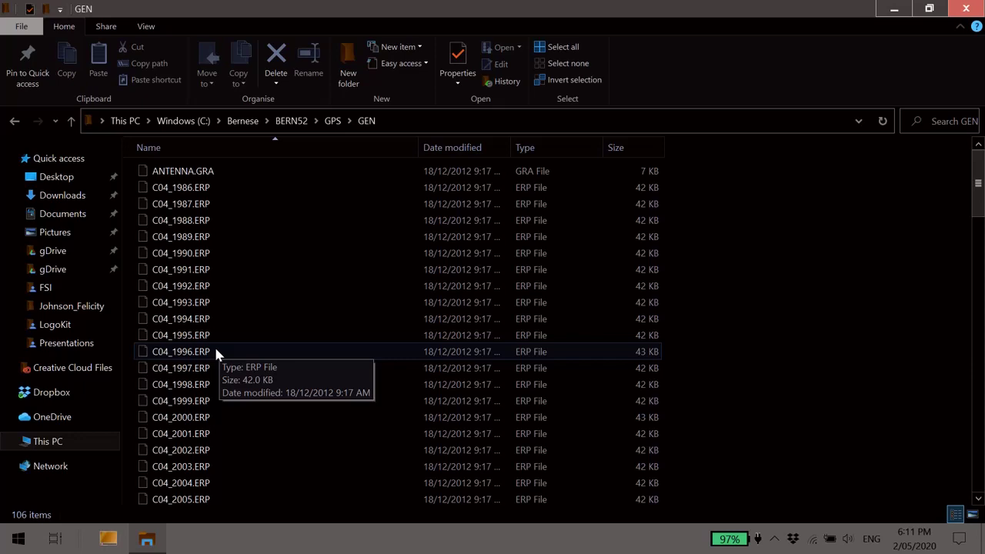
pyautogui.scroll(-8, 216, 352)
pyautogui.scroll(-15, 176, 371)
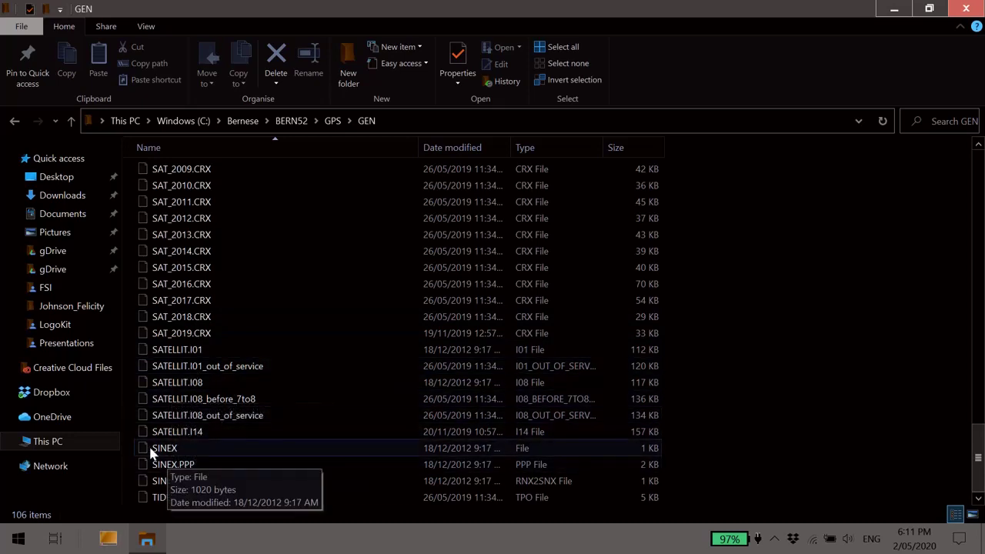
pyautogui.scroll(10, 200, 437)
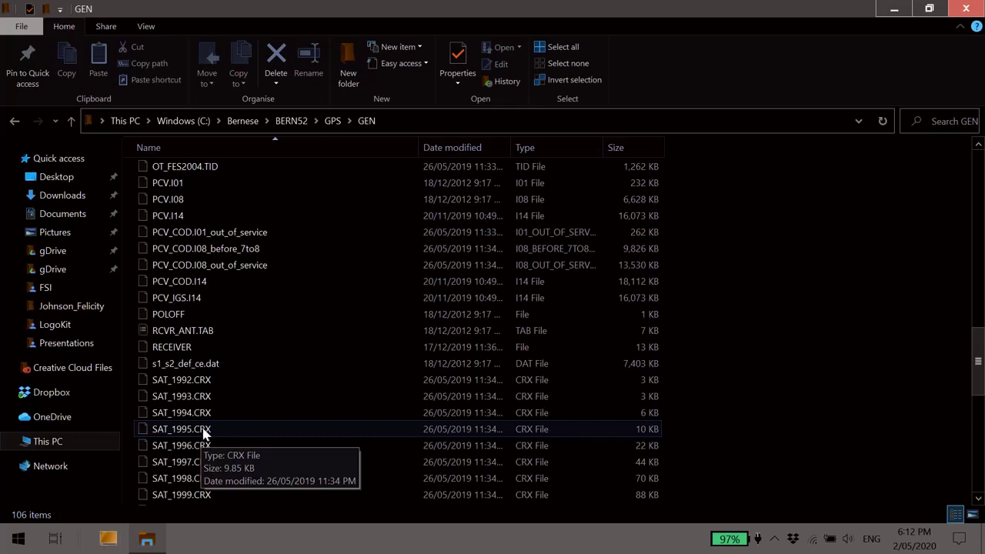
pyautogui.scroll(15, 205, 437)
pyautogui.scroll(2, 210, 416)
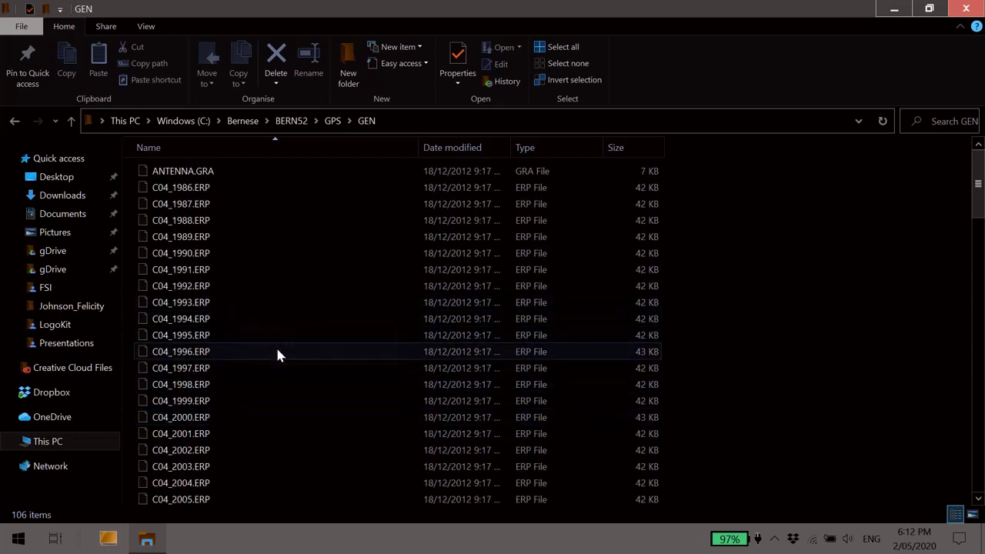
# - Create a new folder named BU_200502 inside GEN, correcting the mistyped name
pyautogui.rightClick(229, 238)
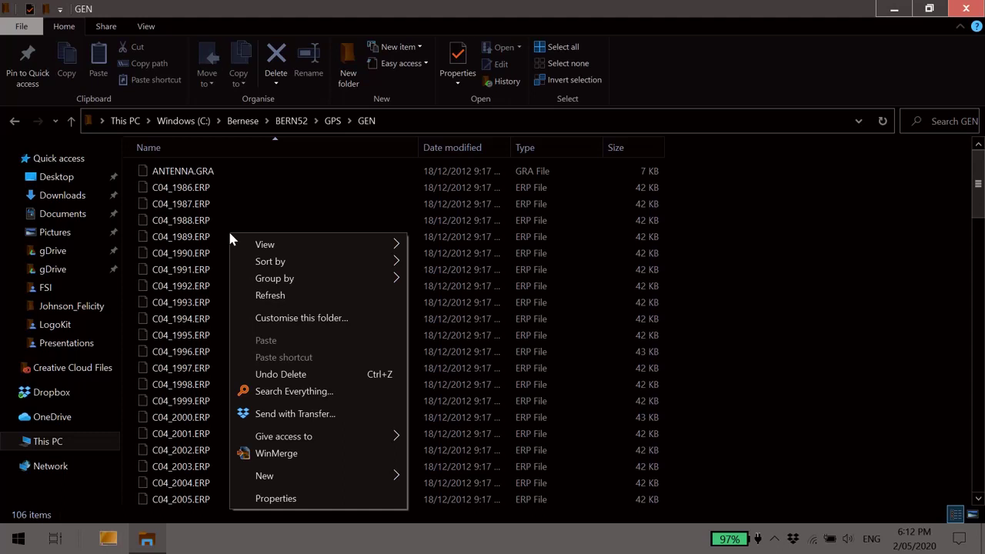
pyautogui.moveTo(314, 479)
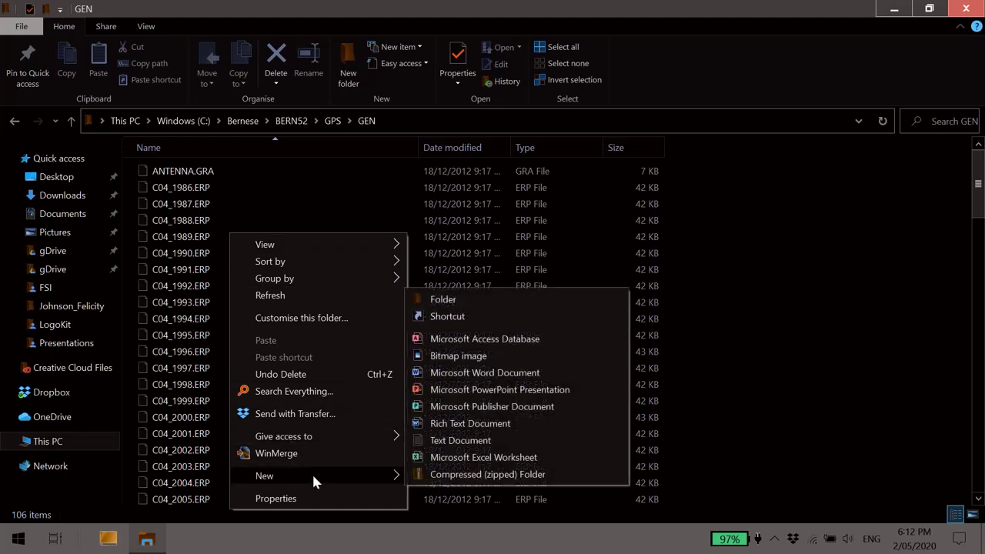
pyautogui.click(458, 298)
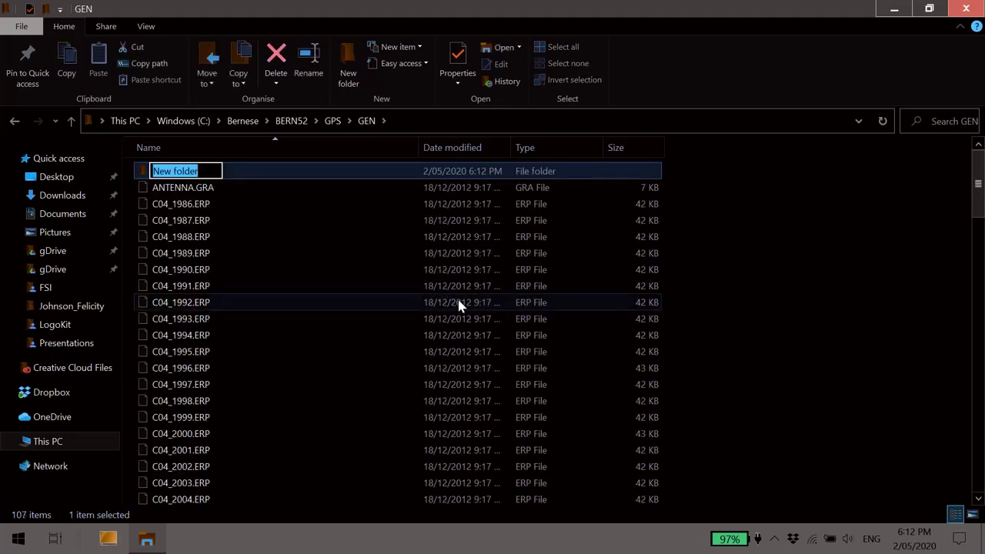
pyautogui.write('BU_20')
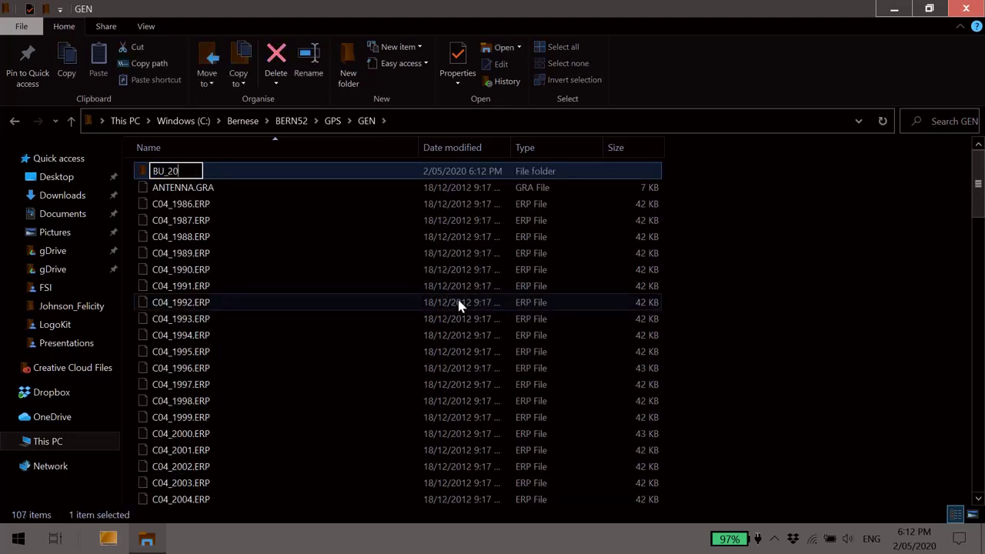
pyautogui.write('0503')
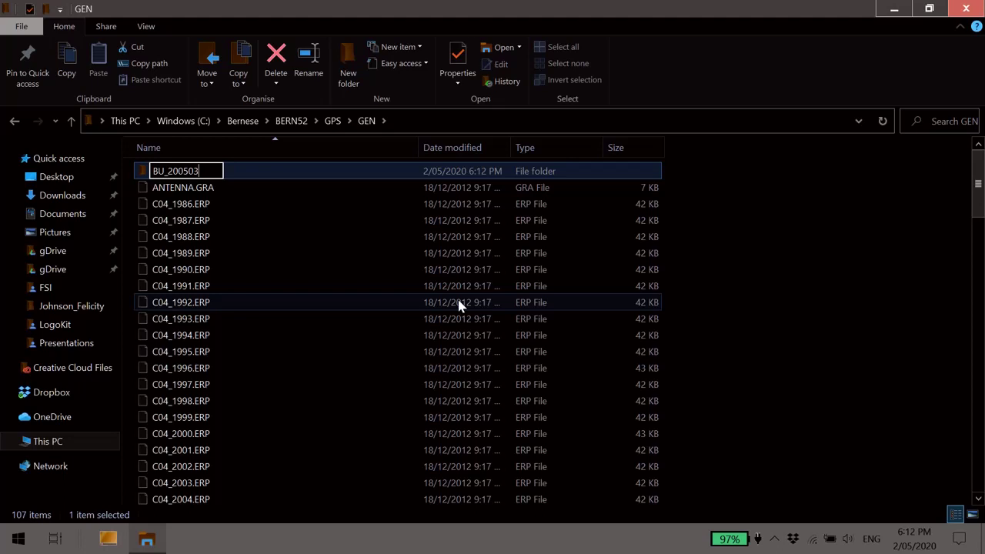
pyautogui.press('BackSpace')
pyautogui.write('2')
pyautogui.press('Return')
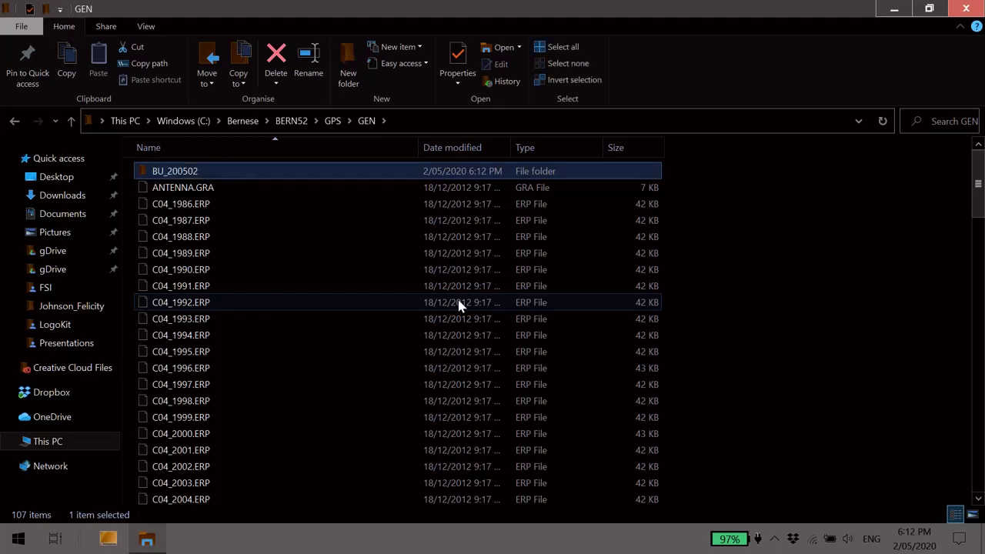
# - Select all files from ANTENNA.GRA through the last file in GEN
pyautogui.click(167, 194)
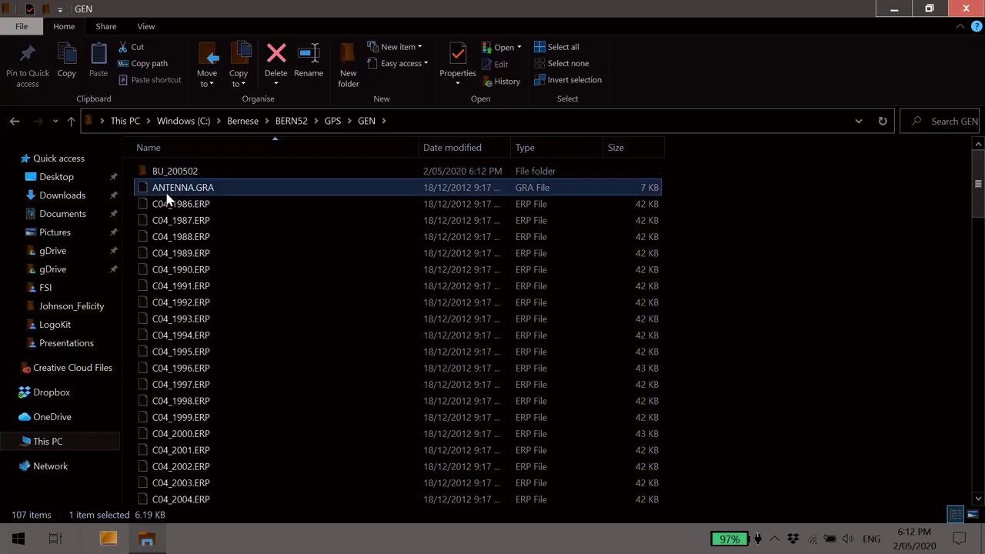
pyautogui.hotkey('shift', 'End')
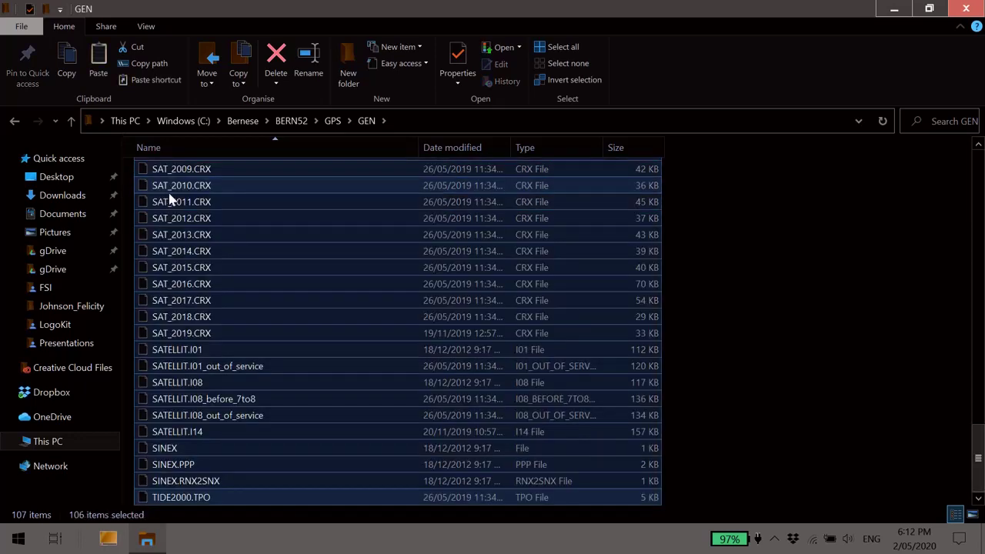
pyautogui.scroll(20, 167, 197)
pyautogui.scroll(3, 169, 192)
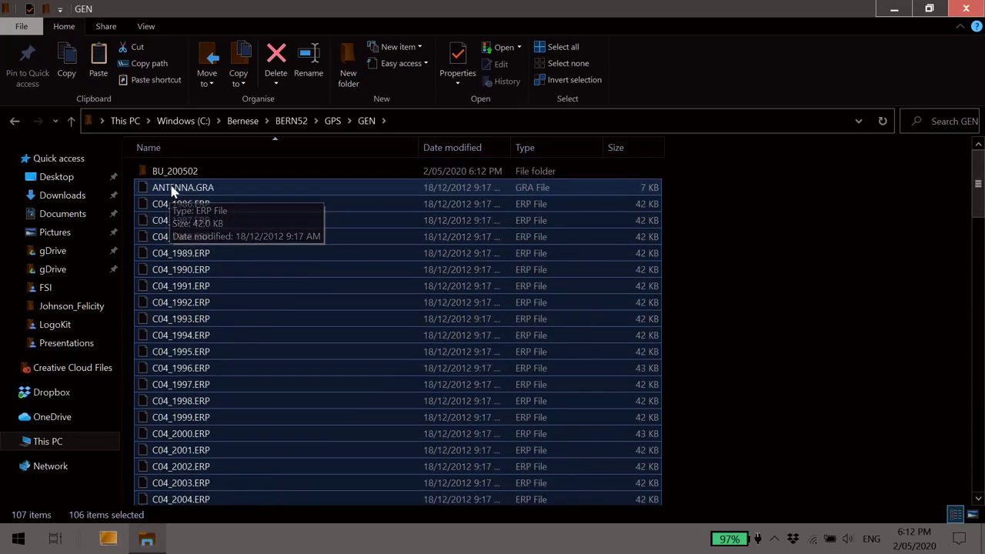
# - Paste the copied GEN files into BU_200502, then return to the GEN folder
pyautogui.doubleClick(181, 167)
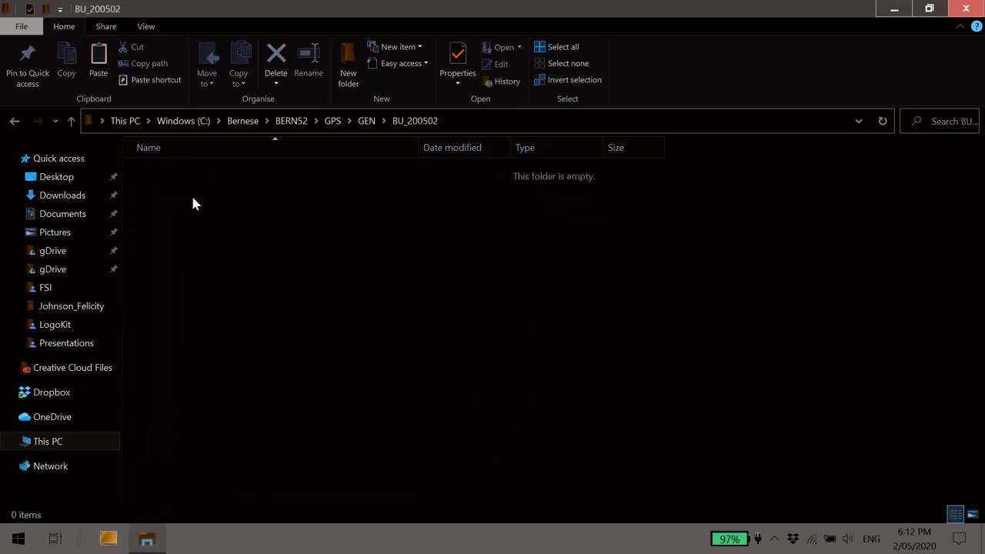
pyautogui.hotkey('ctrl', 'v')
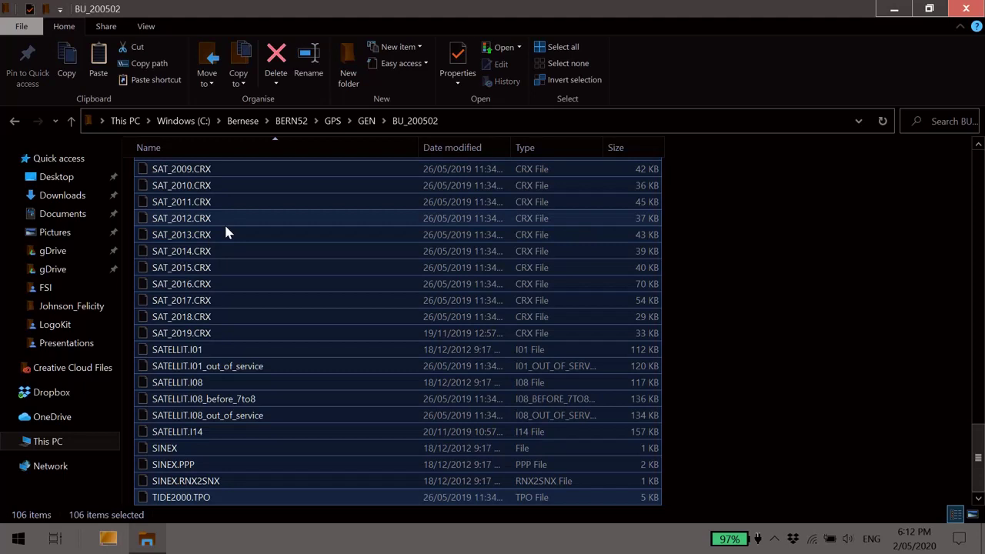
pyautogui.click(367, 123)
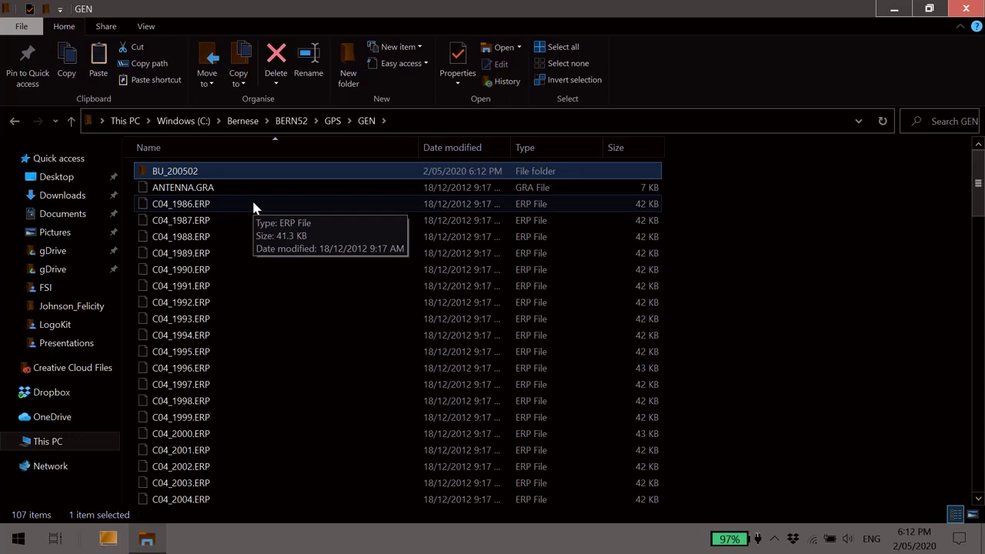
# - Search 'file' in the Start menu and launch FileZilla
pyautogui.press('super')
pyautogui.write('f')
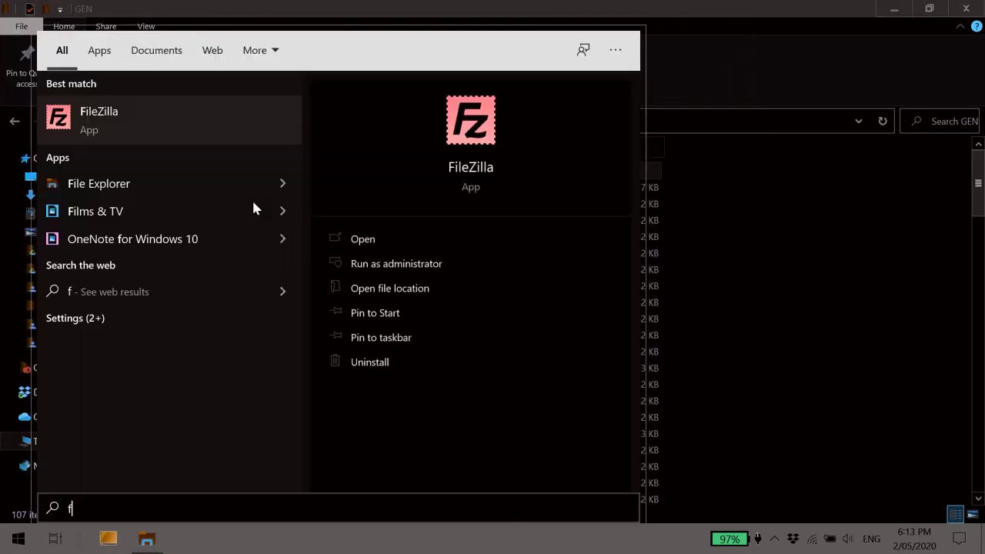
pyautogui.write('ile')
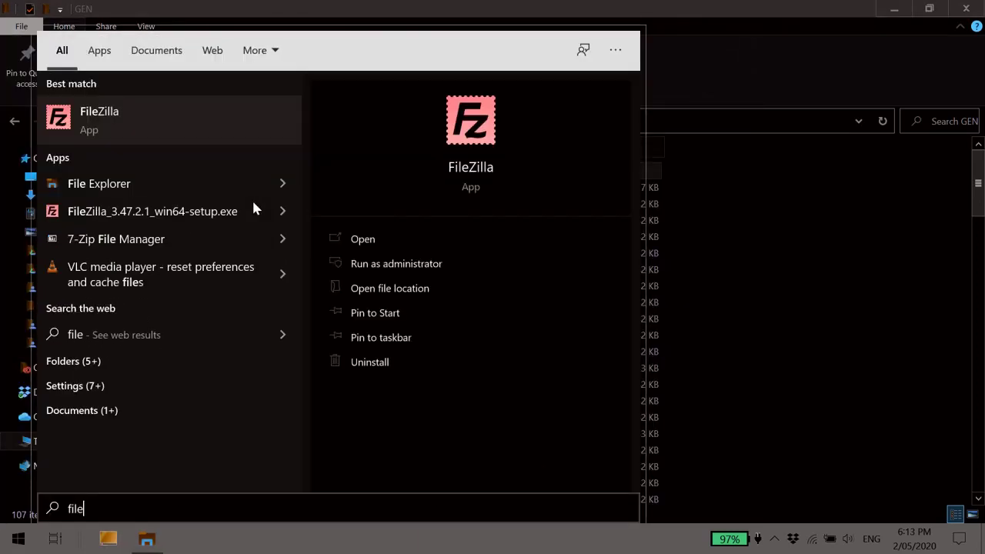
pyautogui.click(114, 123)
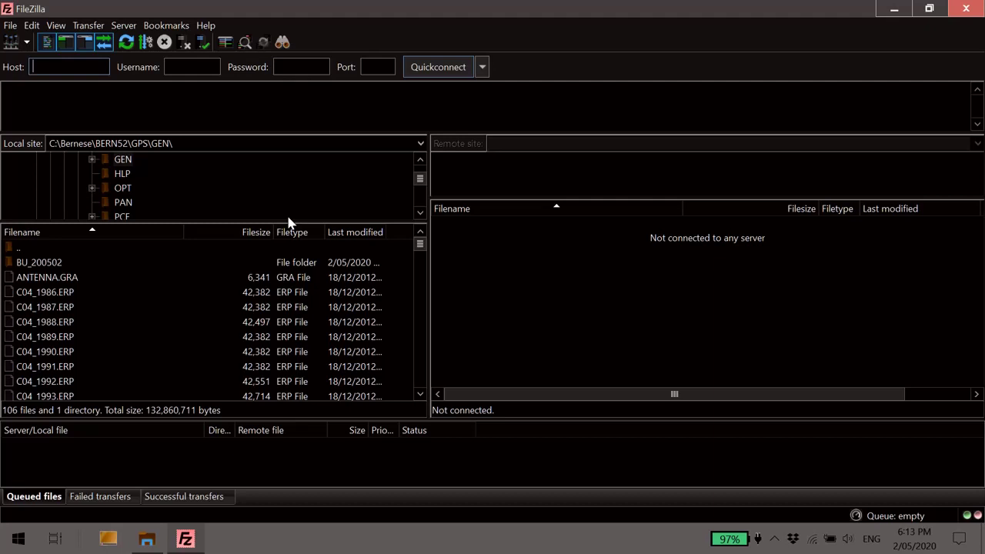
# - Highlight the local GEN folder path in FileZilla's Local site box
pyautogui.click(197, 143)
pyautogui.click(205, 143)
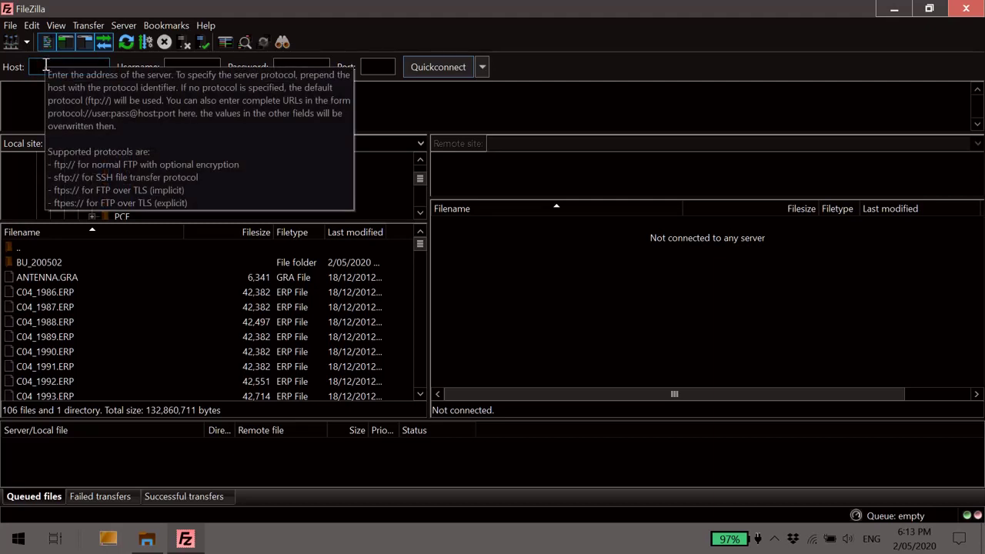
# - In Site Manager, select AIUB, verify host ftp.aiub.unibe.ch, and connect
pyautogui.click(10, 44)
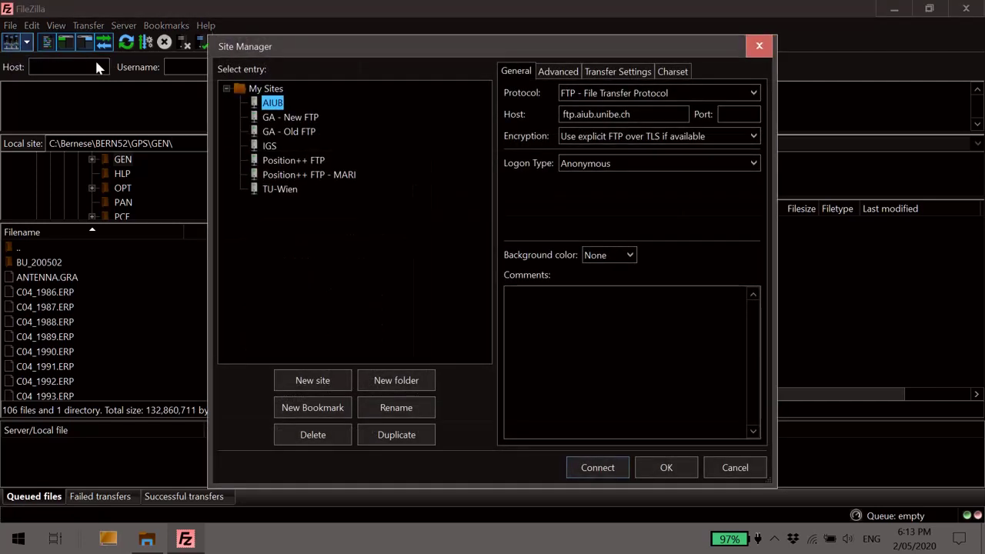
pyautogui.click(275, 106)
pyautogui.click(652, 114)
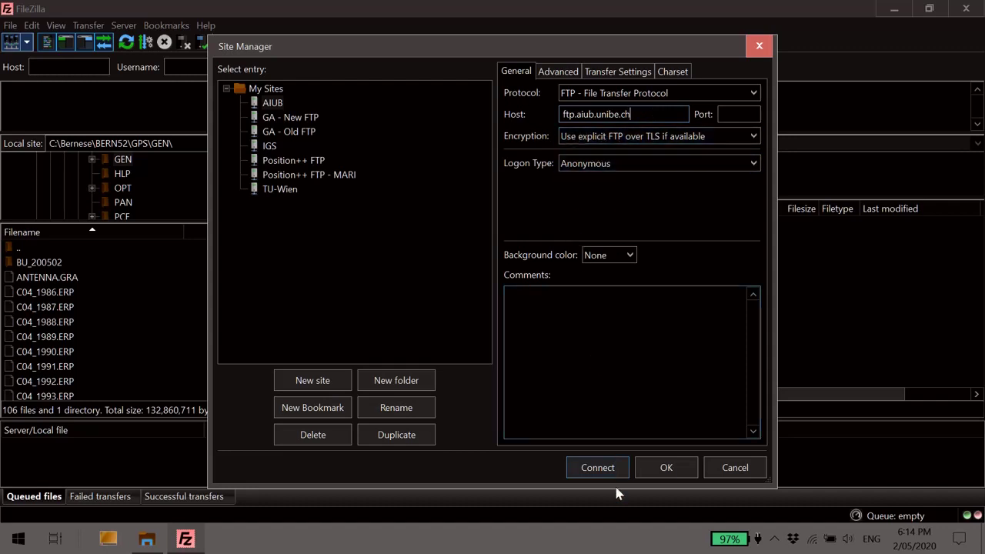
pyautogui.click(598, 471)
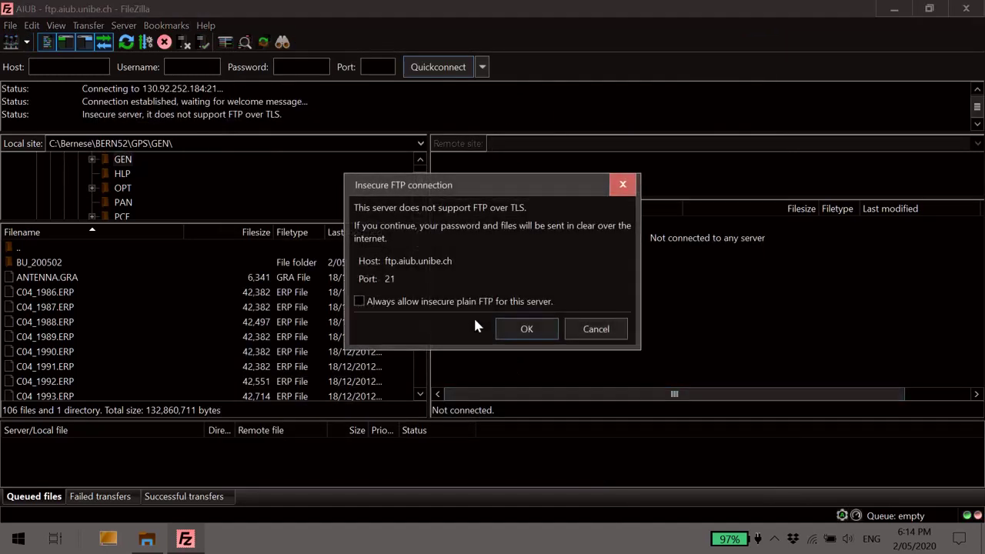
# - Accept the insecure FTP warning and select BSWUSER52 in the server's root listing
pyautogui.click(521, 331)
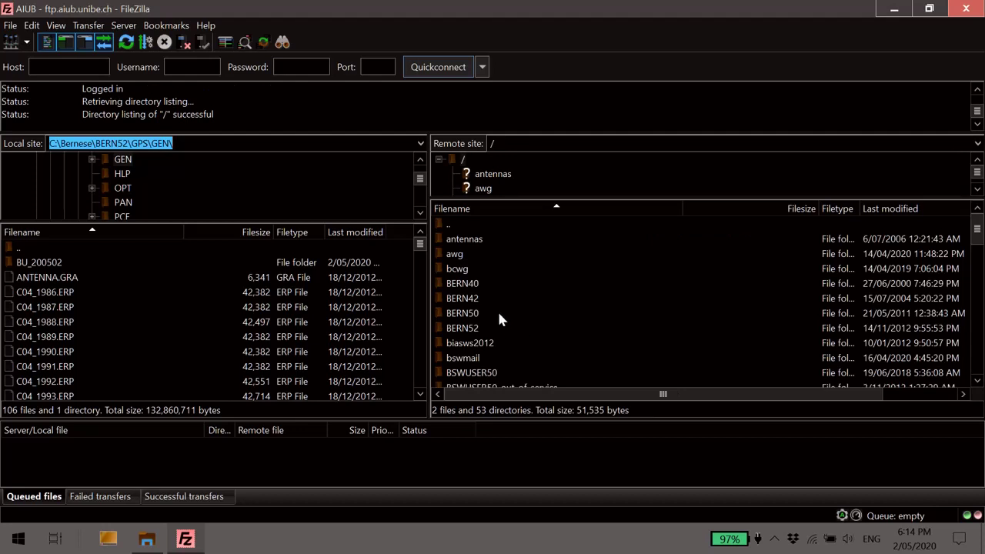
pyautogui.scroll(-1, 496, 315)
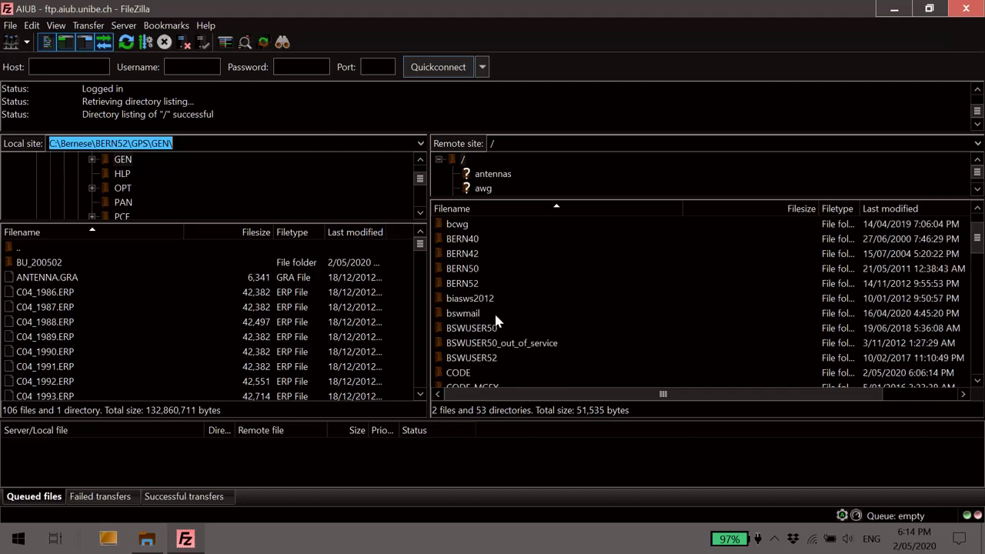
pyautogui.click(472, 361)
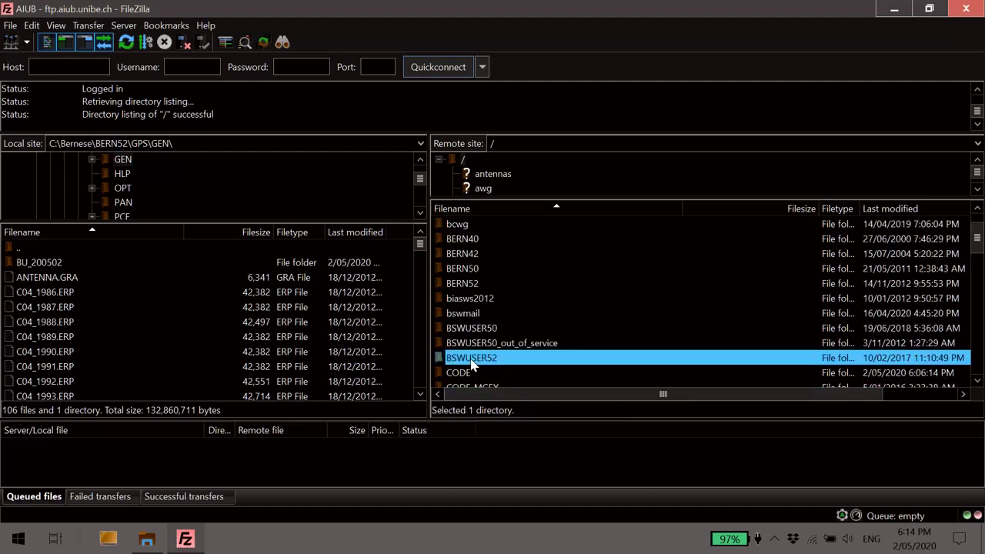
# - Open BSWUSER52 and then its GEN subfolder on the AIUB server
pyautogui.doubleClick(472, 360)
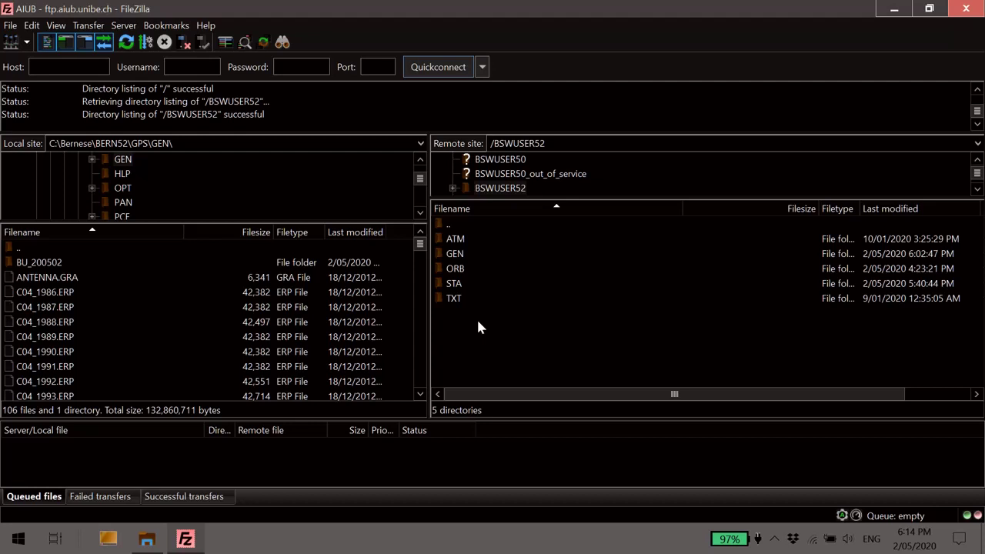
pyautogui.doubleClick(457, 257)
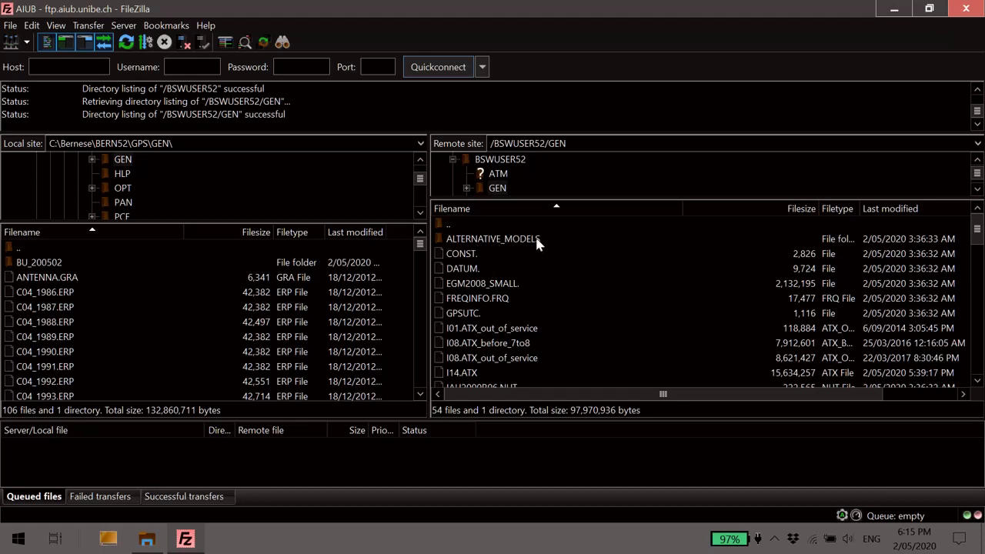
# - Select remote files CONST. through TIDE2000.TPO and drag them into local GEN
pyautogui.click(471, 261)
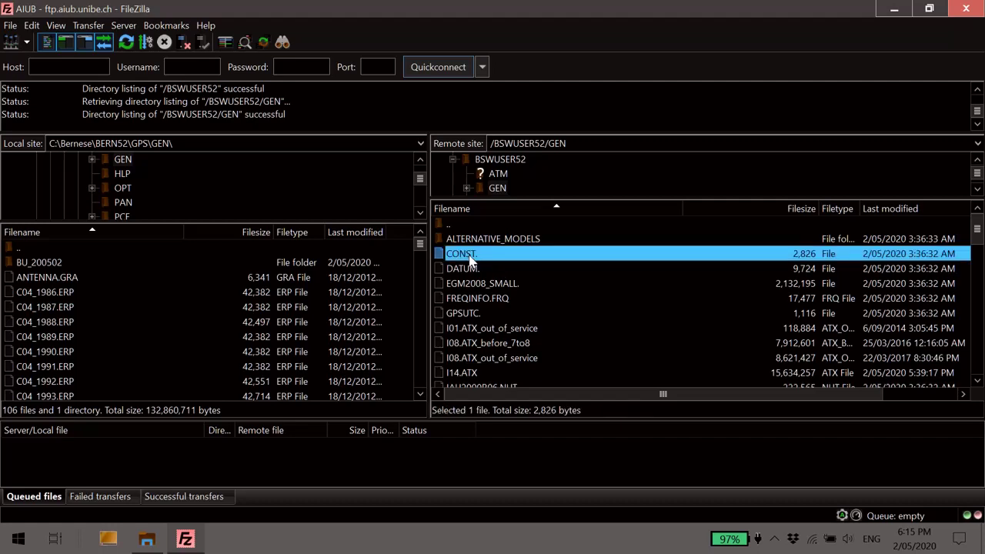
pyautogui.scroll(-12, 486, 341)
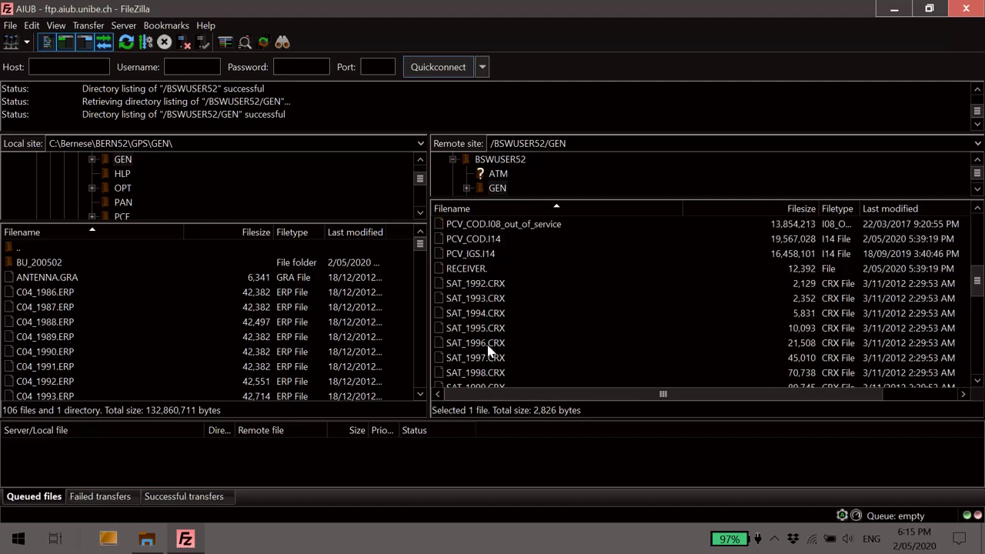
pyautogui.scroll(-3, 488, 350)
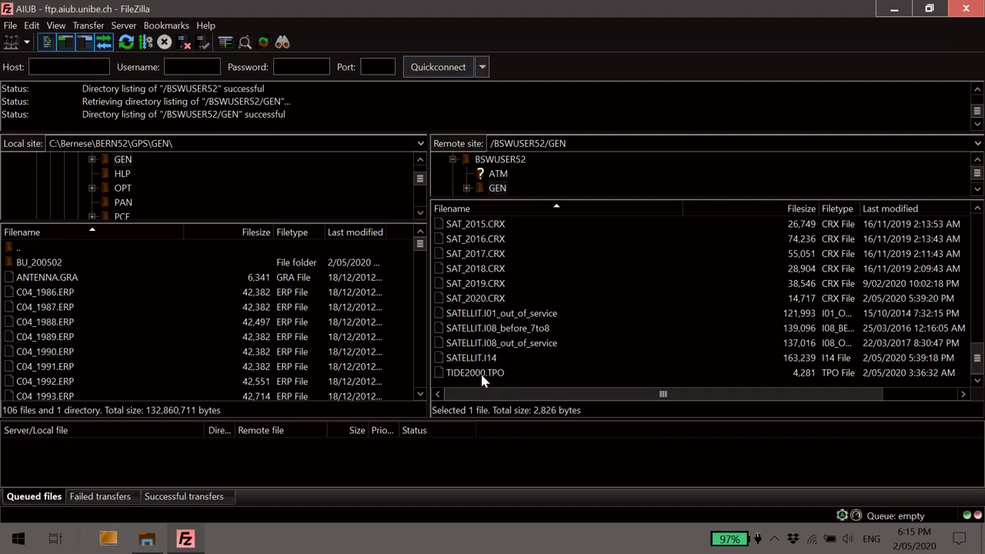
pyautogui.keyDown('shift'); pyautogui.click(479, 376); pyautogui.keyUp('shift')
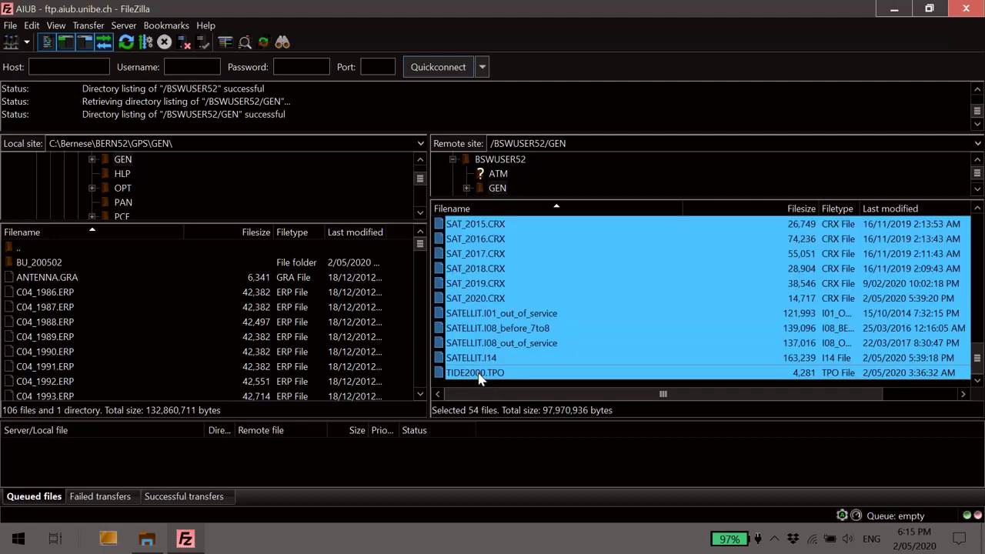
pyautogui.moveTo(517, 344); pyautogui.dragTo(148, 344)
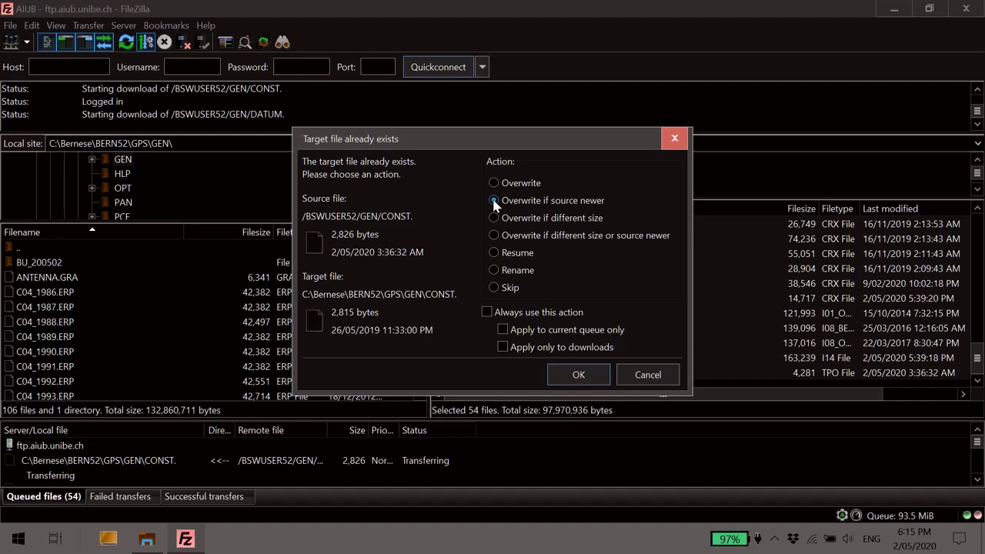
# - Overwrite CONST., then always use 'Overwrite if source newer' for remaining existing files
pyautogui.click(579, 377)
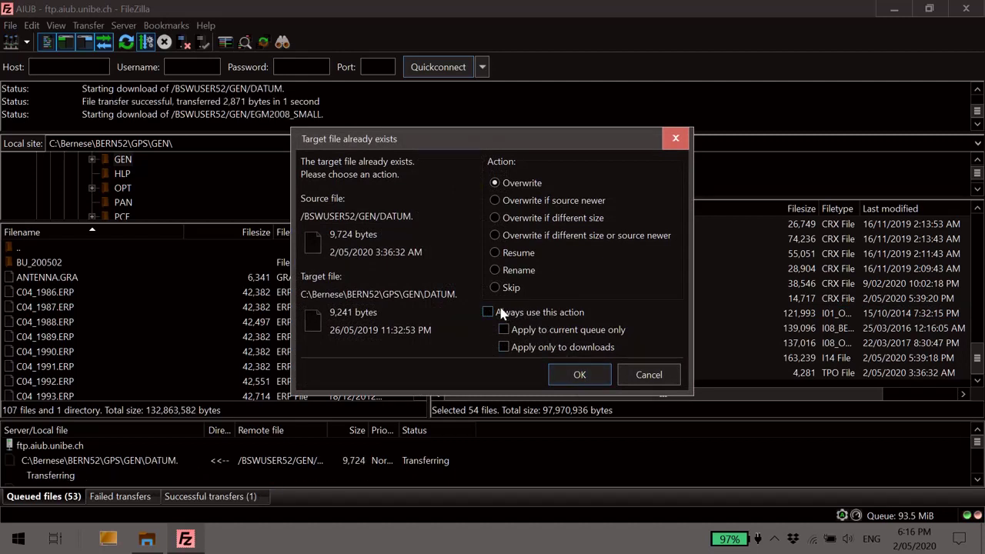
pyautogui.click(494, 201)
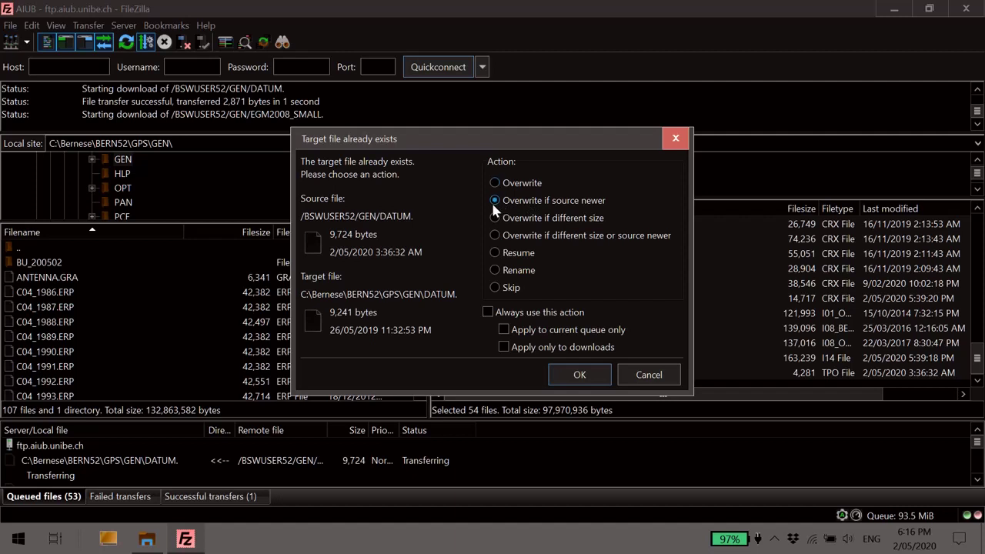
pyautogui.click(488, 312)
# - Confirm the overwrite choice for the existing DATUM. file so the queued downloads continue
pyautogui.click(580, 374)
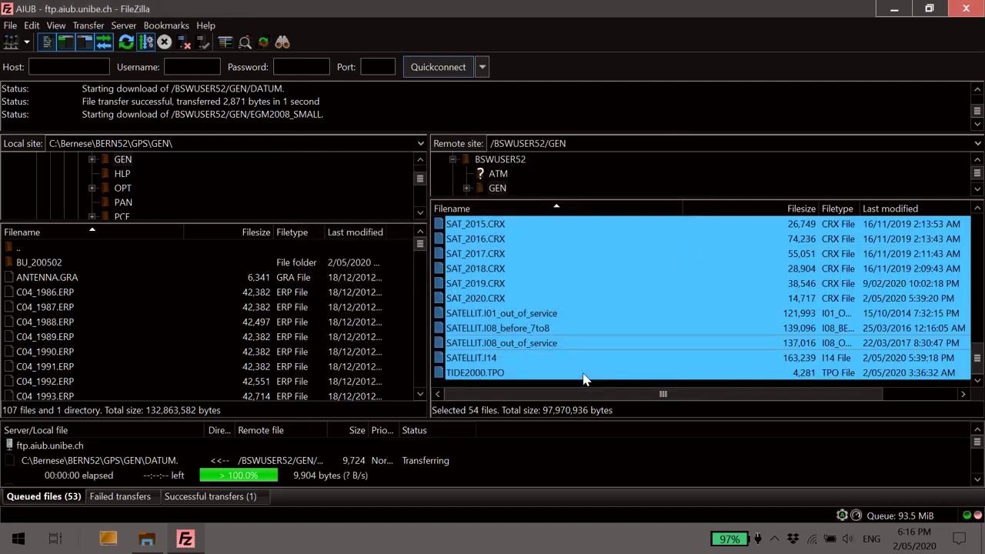